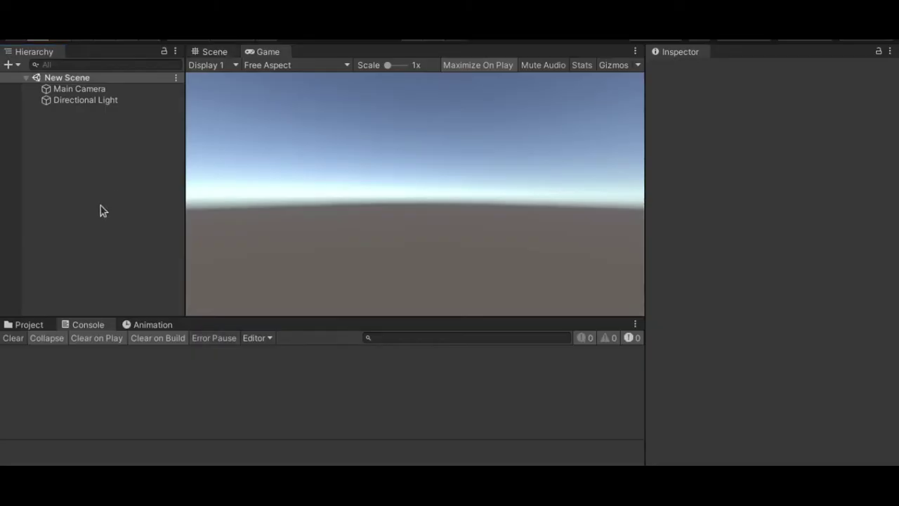
# - Open the Hierarchy's add-object context menu in the empty New Scene
pyautogui.rightClick(112, 167)
# - Add a Cube to the scene from the Hierarchy's 3D Object menu
pyautogui.click(410, 274)
pyautogui.rightClick(111, 186)
pyautogui.click(260, 281)
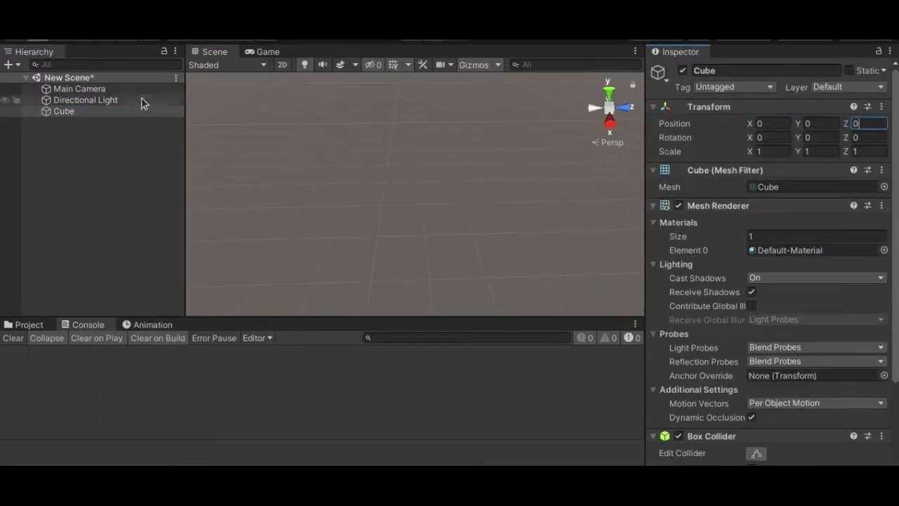
pyautogui.scroll(-5, 465, 171)
pyautogui.scroll(-5, 466, 170)
# - Nudge the cube down and move the directional light off to the side
pyautogui.click(257, 52)
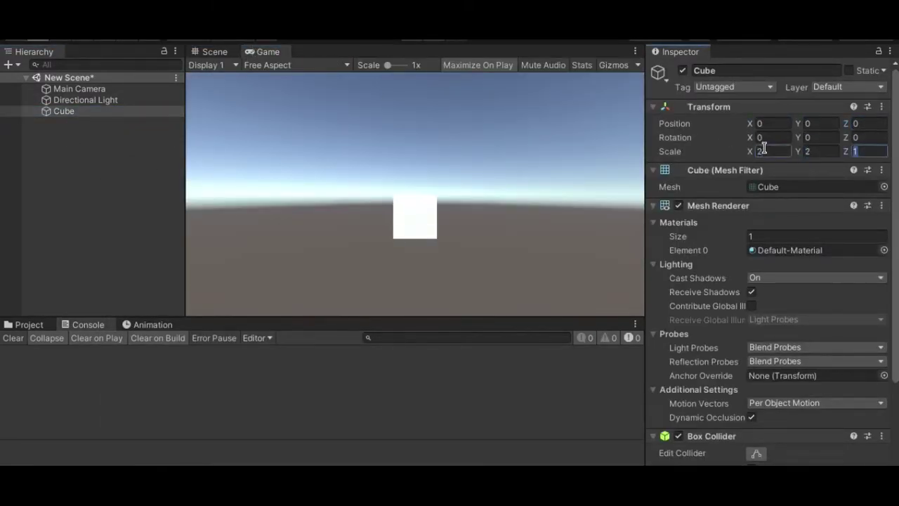
pyautogui.click(214, 52)
pyautogui.moveTo(419, 149); pyautogui.dragTo(417, 154)
pyautogui.click(422, 89)
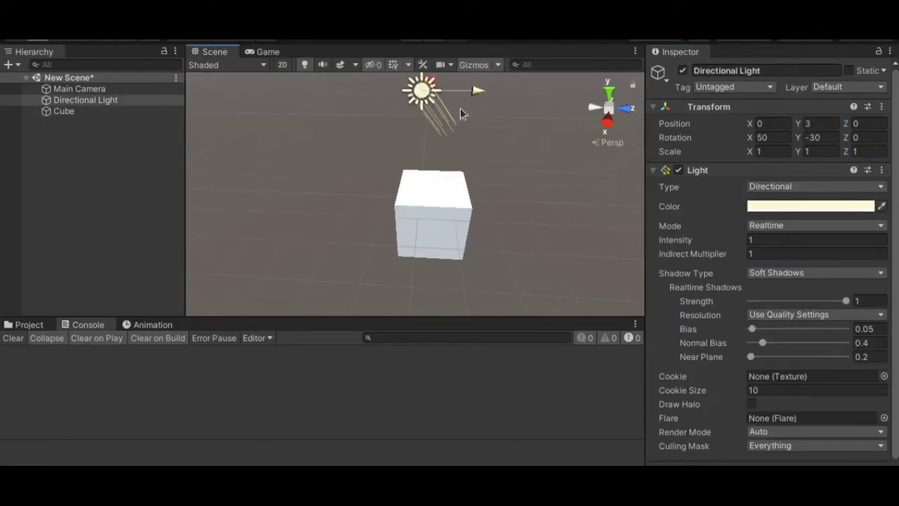
pyautogui.keyDown('alt'); pyautogui.moveTo(461, 115); pyautogui.dragTo(504, 125); pyautogui.keyUp('alt')
pyautogui.hotkey('ctrl', '2')
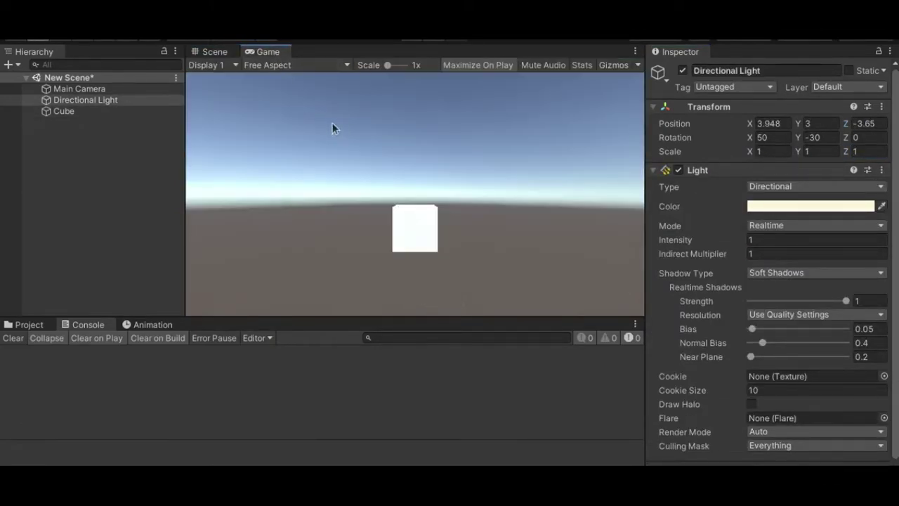
# - Raise the Main Camera to Position Y 5 and tilt it down with Rotation X 10
pyautogui.click(79, 88)
pyautogui.click(773, 138)
pyautogui.write('10')
pyautogui.write('5')
pyautogui.click(782, 137)
pyautogui.press('BackSpace')
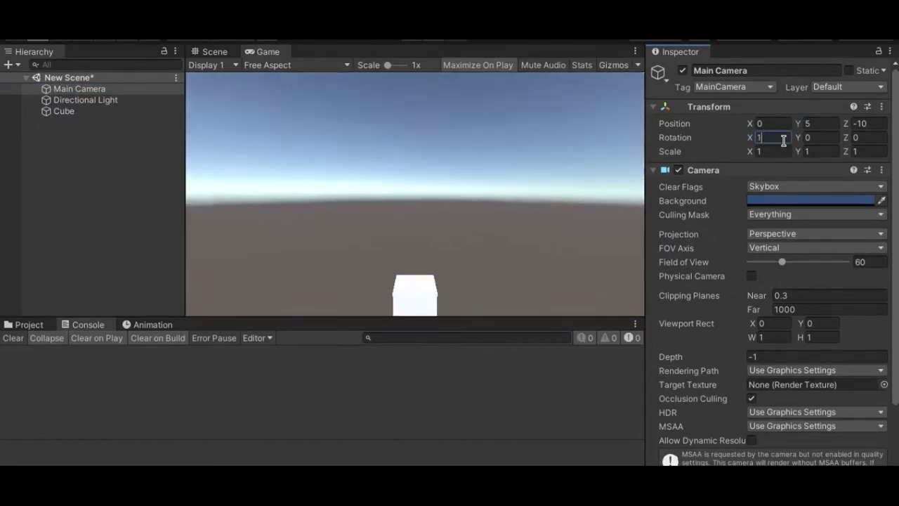
pyautogui.write('10')
pyautogui.press('Return')
pyautogui.click(63, 111)
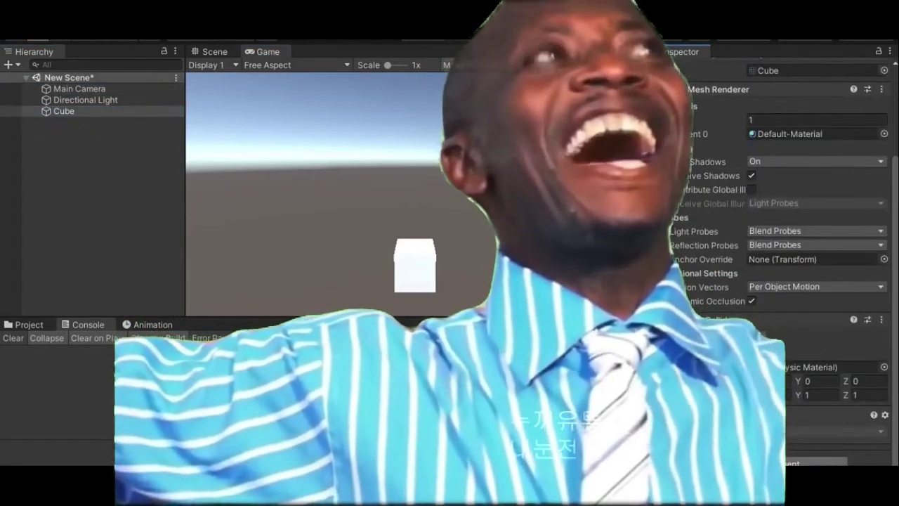
# - Add a Rigidbody component to the Cube by searching 'Rigid' in Add Component
pyautogui.click(815, 462)
pyautogui.write('Rigid')
pyautogui.click(718, 331)
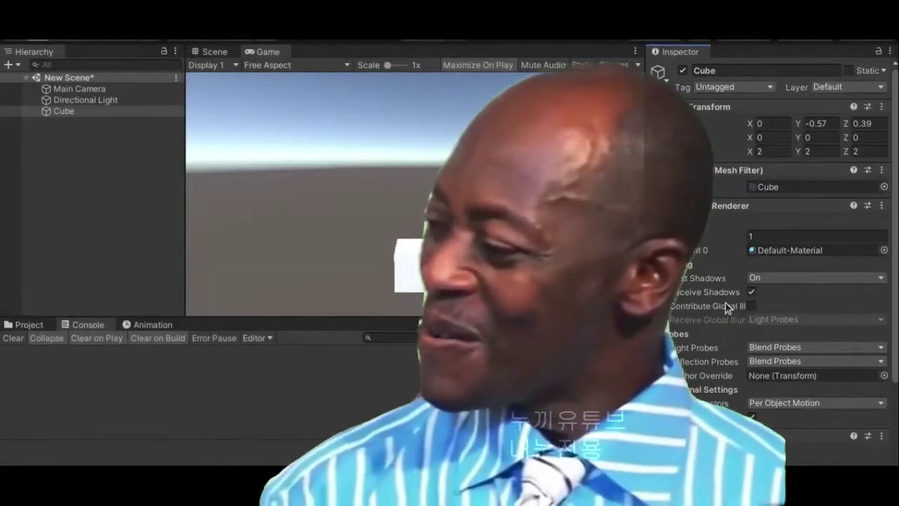
pyautogui.scroll(-3, 725, 303)
pyautogui.click(766, 464)
pyautogui.write('Rigid')
pyautogui.click(711, 315)
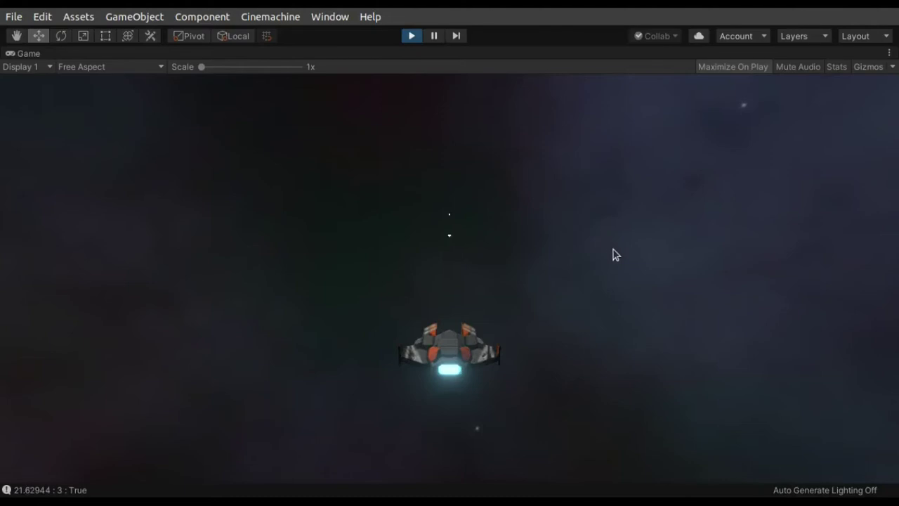
# - Bank the ship left, right, then left again with the A and D keys
pyautogui.press('a')
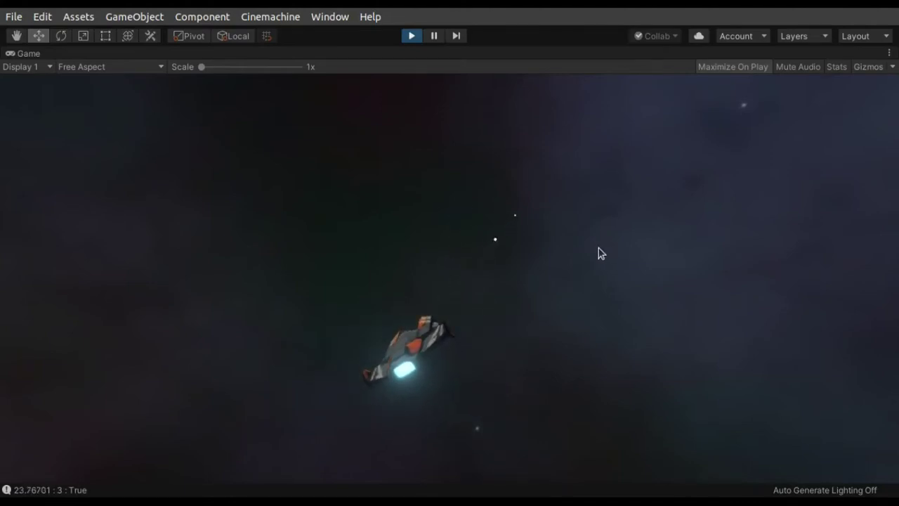
pyautogui.press('d')
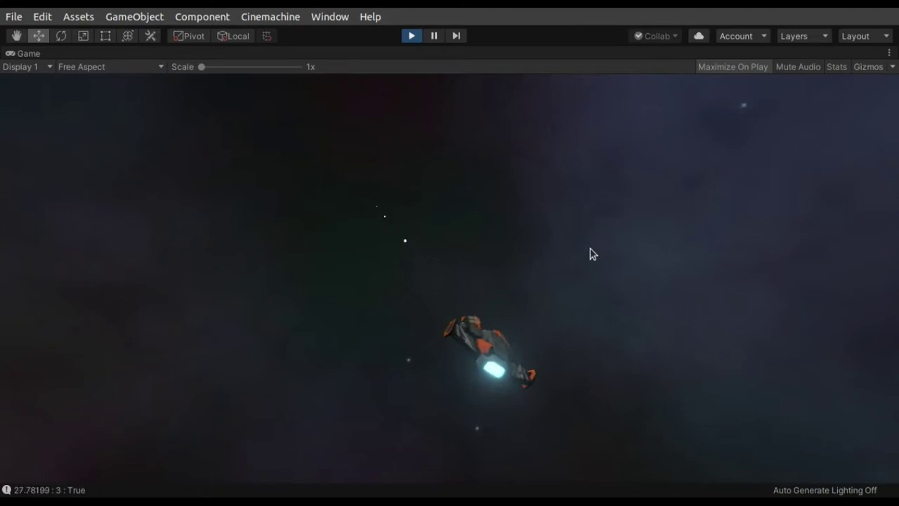
pyautogui.press('a')
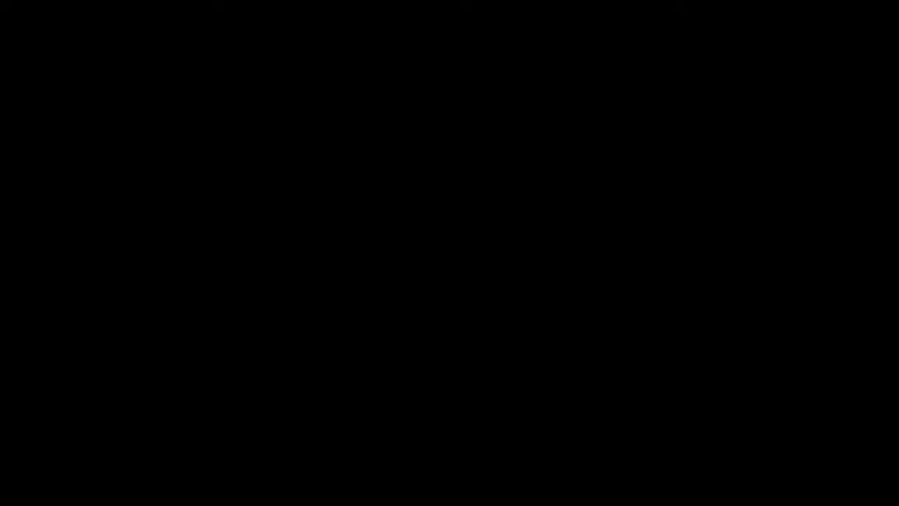
# - Delete the default cube and add a UV sphere in its place
pyautogui.press('x')
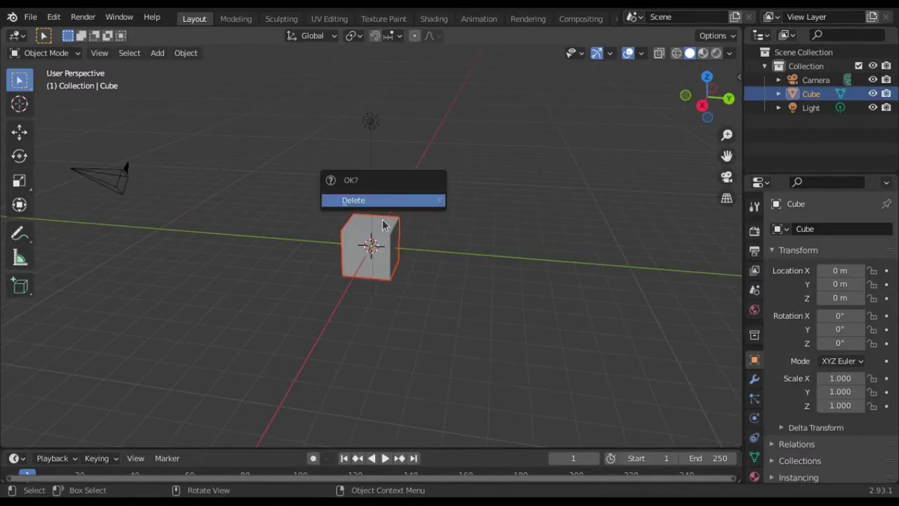
pyautogui.click(385, 199)
pyautogui.hotkey('shift', 's')
pyautogui.press('Escape')
pyautogui.hotkey('shift', 'a')
pyautogui.moveTo(408, 215)
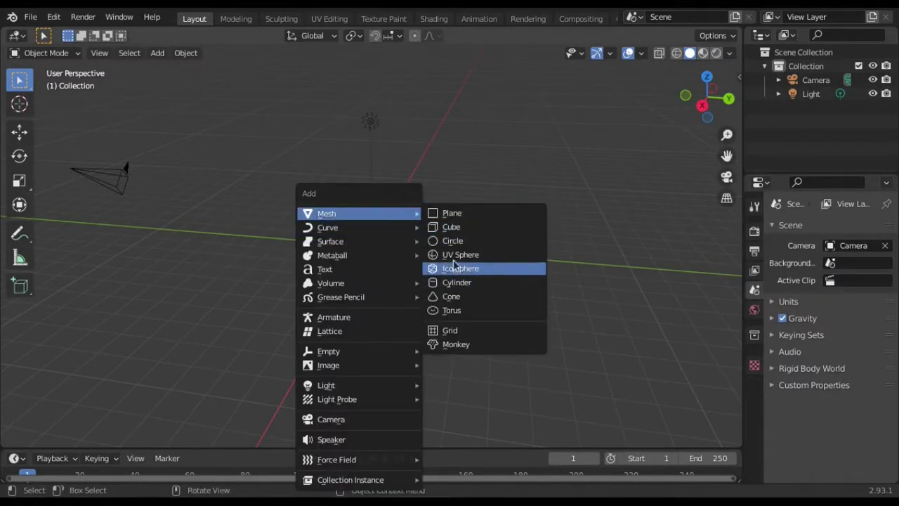
pyautogui.click(458, 254)
# - Raise the UV sphere above the grid and set its Y scale to 2
pyautogui.press('KP_3')
pyautogui.hotkey('shift', 'space')
pyautogui.press('g')
pyautogui.moveTo(372, 191); pyautogui.dragTo(373, 117)
pyautogui.click(840, 378)
pyautogui.write('2')
pyautogui.press('Return')
pyautogui.click(707, 75)
pyautogui.click(571, 200)
pyautogui.moveTo(571, 200); pyautogui.dragTo(431, 175, button='middle')
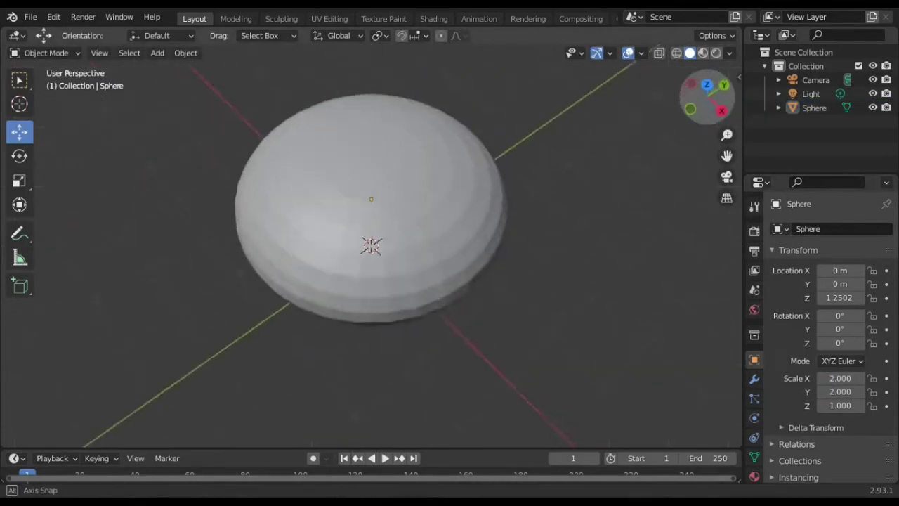
# - Flatten the sphere along Z into a disk and lower it toward the grid
pyautogui.press('s')
pyautogui.press('z')
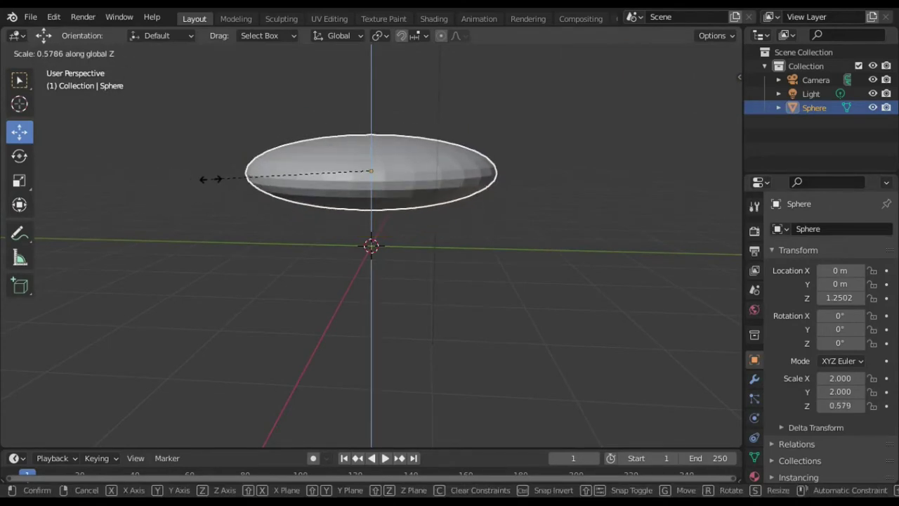
pyautogui.click(318, 281)
pyautogui.click(318, 281)
pyautogui.moveTo(373, 120); pyautogui.dragTo(372, 168)
pyautogui.click(531, 250)
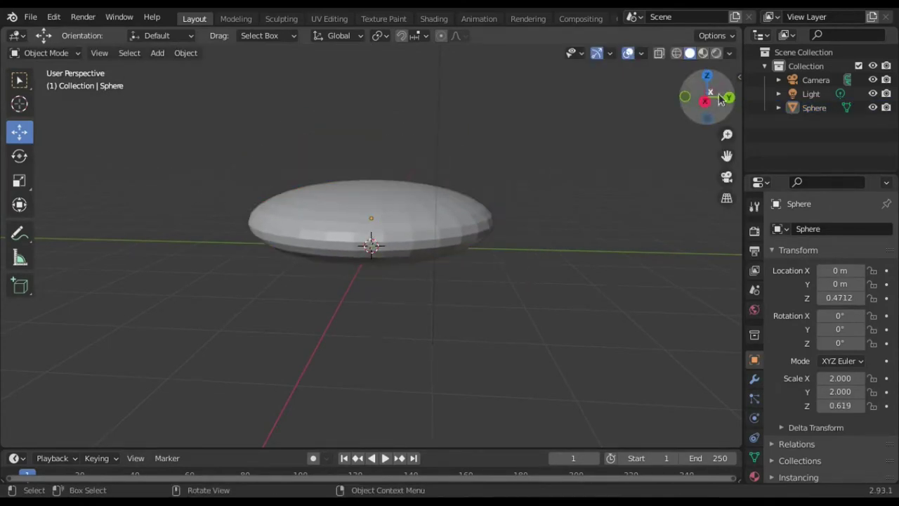
pyautogui.moveTo(712, 104); pyautogui.dragTo(703, 134)
# - Add a second UV sphere, raise it, and scale it to 0.747 for the dome
pyautogui.hotkey('shift', 'a')
pyautogui.moveTo(272, 88)
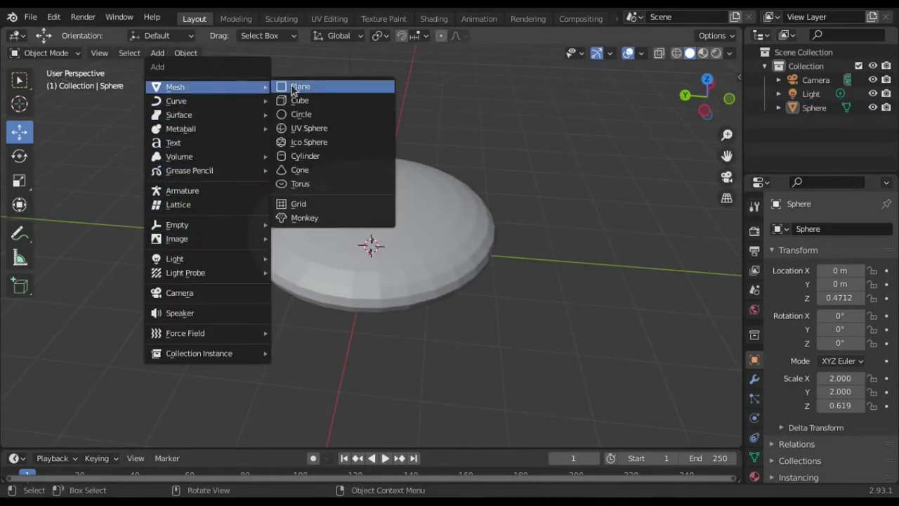
pyautogui.click(309, 127)
pyautogui.press('g')
pyautogui.press('z')
pyautogui.click(373, 156)
pyautogui.press('s')
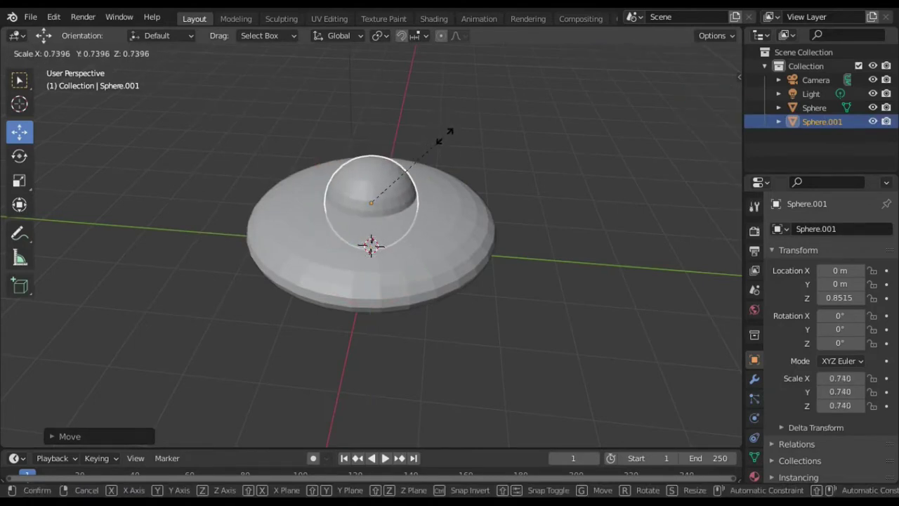
pyautogui.click(450, 132)
pyautogui.click(668, 200)
pyautogui.moveTo(668, 201); pyautogui.dragTo(709, 210, button='middle')
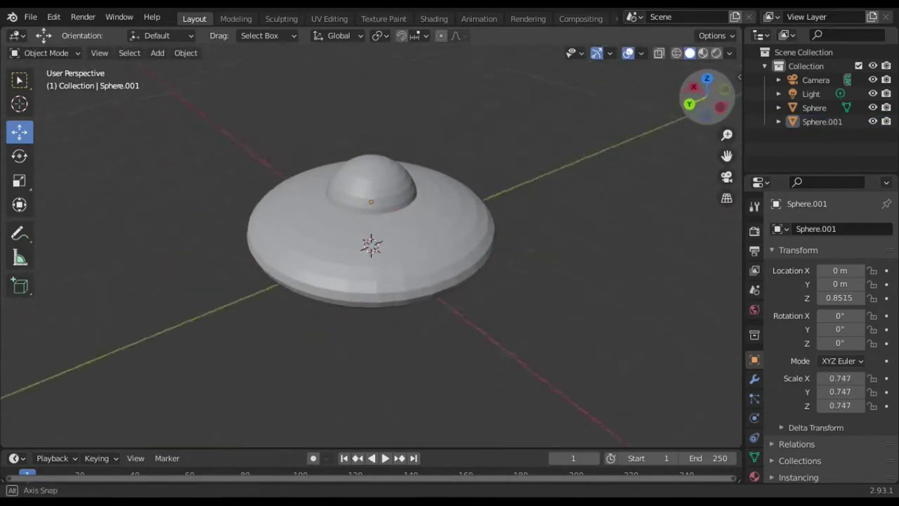
# - Move the dome sphere up onto the disk, then reselect the disk
pyautogui.click(371, 184)
pyautogui.press('g')
pyautogui.press('z')
pyautogui.click(557, 205)
pyautogui.click(557, 205)
pyautogui.moveTo(557, 205)
pyautogui.mouseDown(button='middle')
pyautogui.moveTo(597, 232)
pyautogui.moveTo(642, 316)
pyautogui.mouseUp(button='middle')
pyautogui.click(485, 281)
pyautogui.click(754, 477)
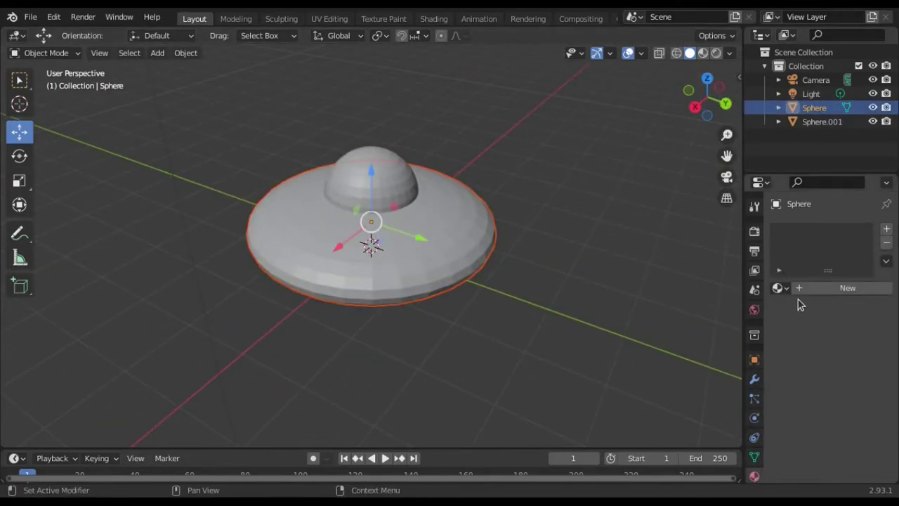
# - Give the disk a new material with a darkened grey Base Color
pyautogui.click(869, 293)
pyautogui.click(854, 431)
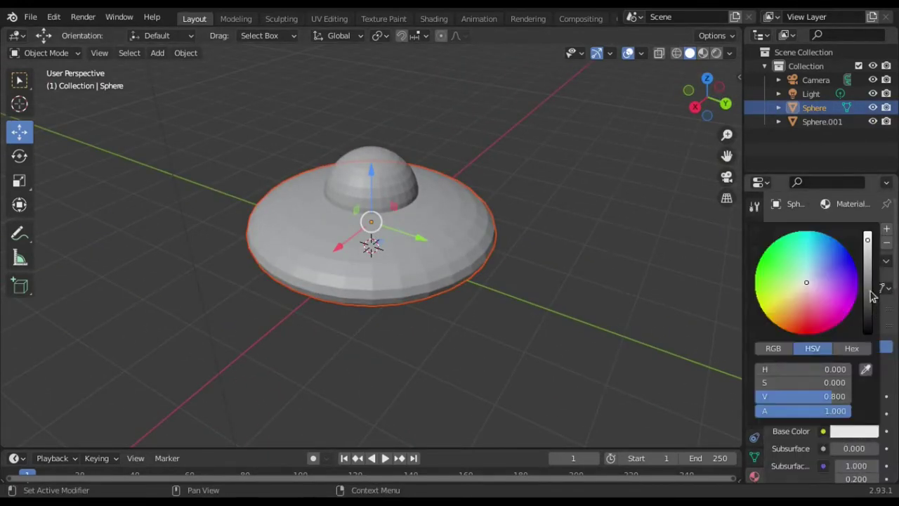
pyautogui.moveTo(877, 233); pyautogui.dragTo(877, 281)
pyautogui.click(703, 52)
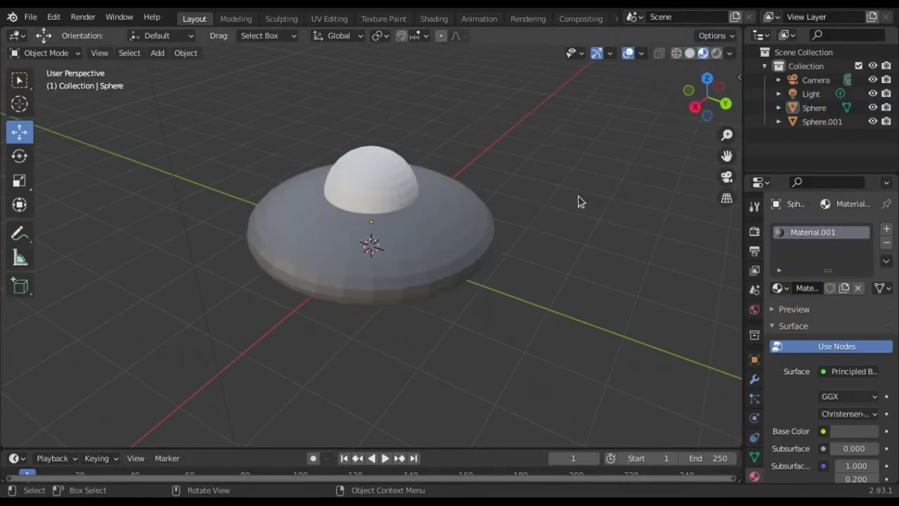
# - Give the dome a new material tinted light pink
pyautogui.click(822, 121)
pyautogui.click(841, 291)
pyautogui.click(854, 430)
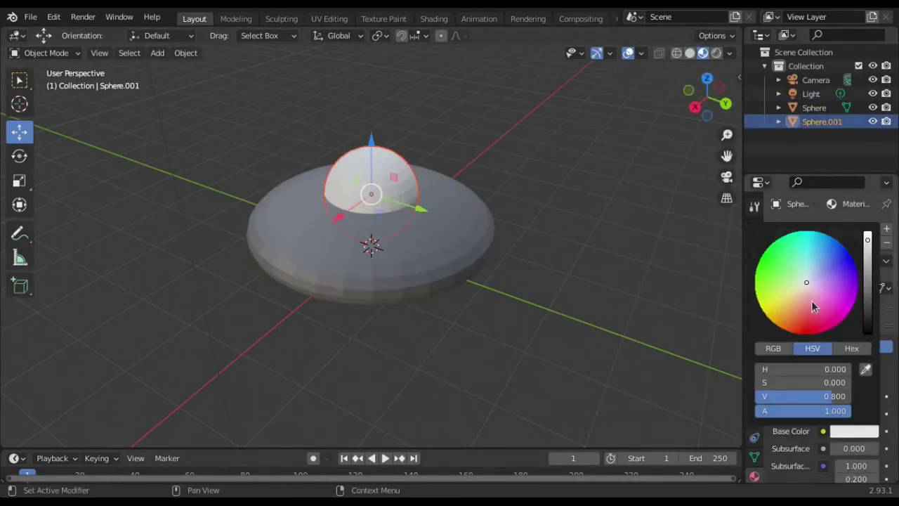
pyautogui.click(807, 287)
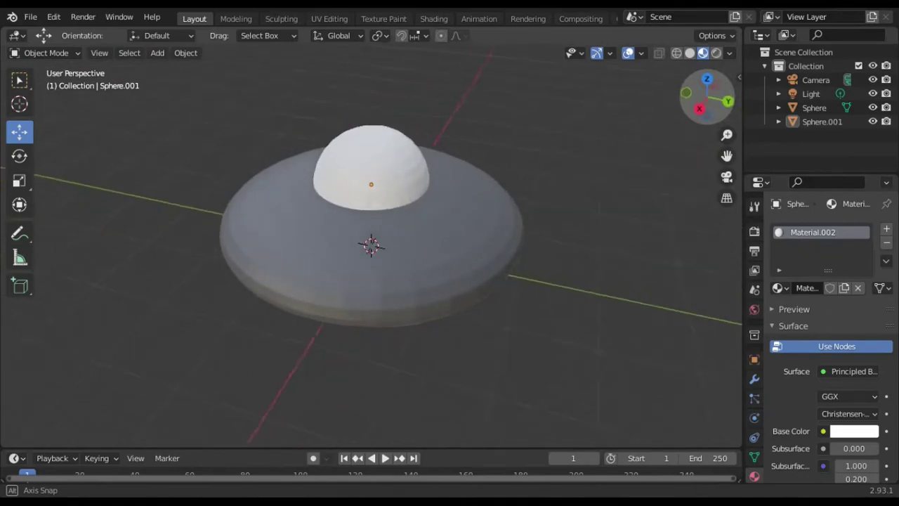
pyautogui.moveTo(371, 246); pyautogui.dragTo(449, 246, button='middle')
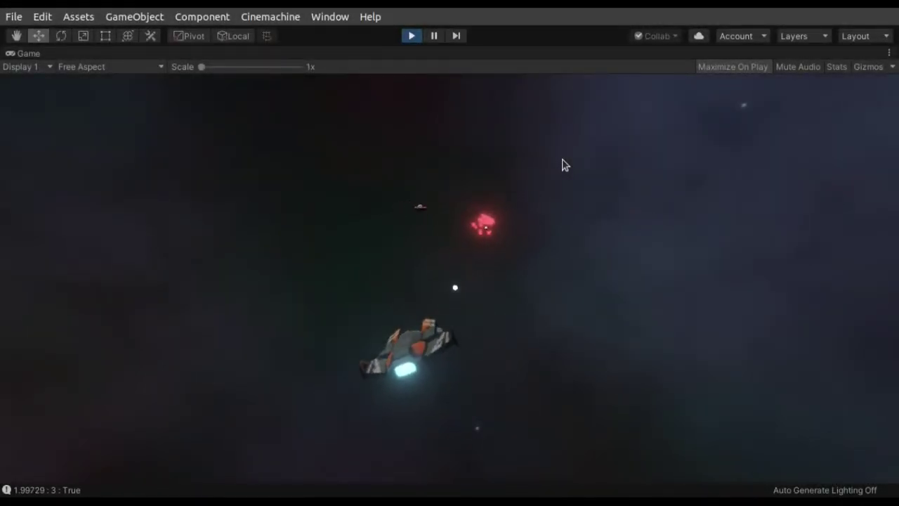
# - End the UFO playtest and return to editing with Ctrl+P
pyautogui.hotkey('ctrl', 'p')
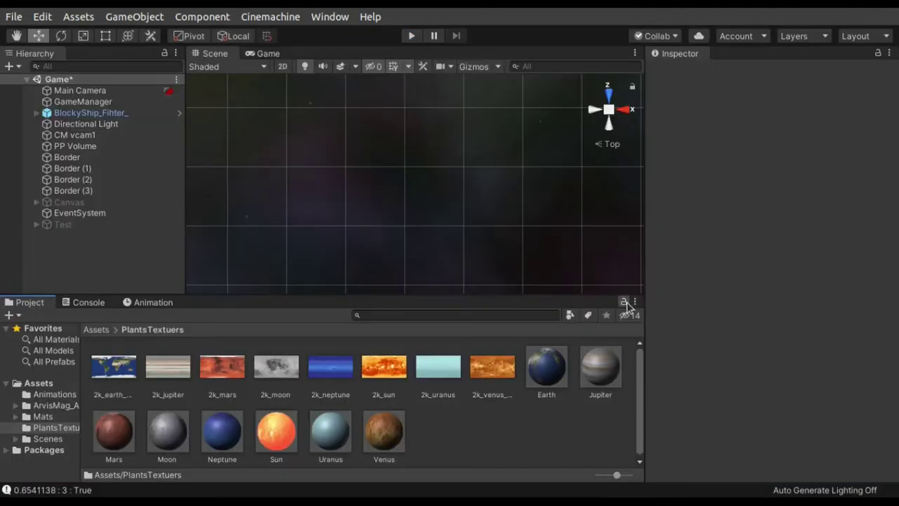
# - Create empty 'Solar System' holding a sphere scaled 500, pushed forward, with the Sun texture
pyautogui.hotkey('ctrl', 'shift', 'n')
pyautogui.write('lar System')
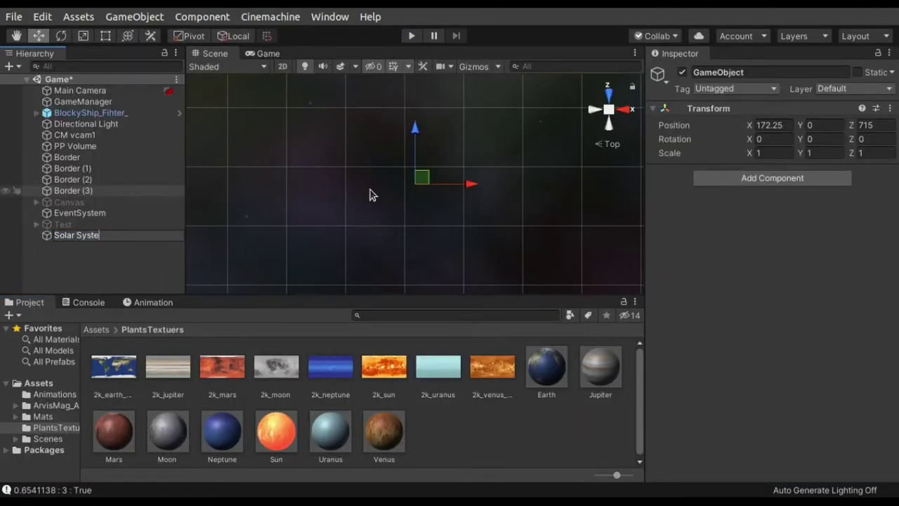
pyautogui.press('Return')
pyautogui.rightClick(85, 234)
pyautogui.moveTo(210, 365)
pyautogui.click(288, 299)
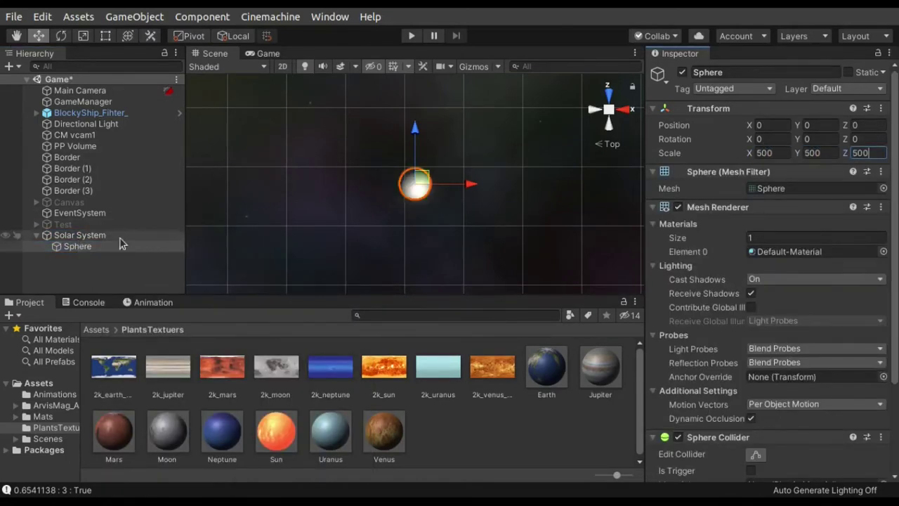
pyautogui.press('Return')
pyautogui.moveTo(450, 159); pyautogui.dragTo(550, 145)
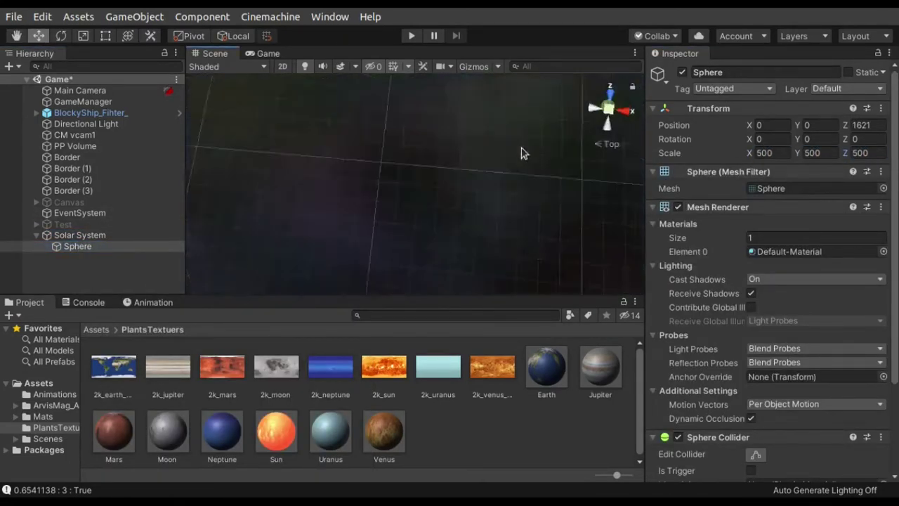
pyautogui.moveTo(276, 430); pyautogui.dragTo(398, 167)
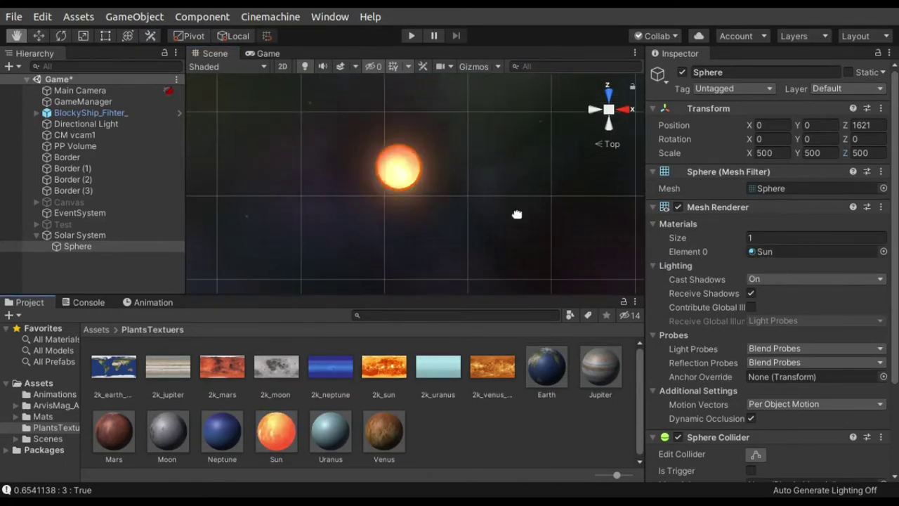
pyautogui.scroll(-2, 536, 219)
# - Add an empty child group named 'Planets' under Solar System
pyautogui.click(100, 235)
pyautogui.rightClick(101, 236)
pyautogui.click(186, 349)
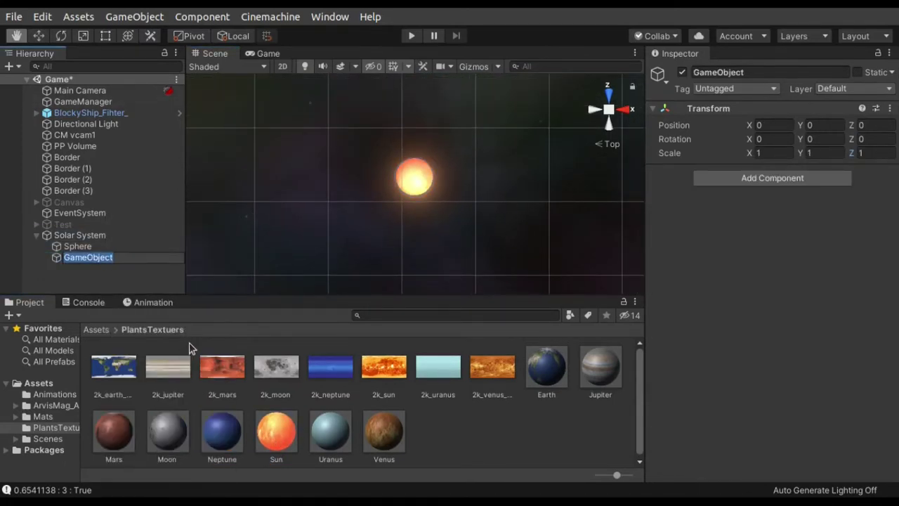
pyautogui.write('ts')
pyautogui.press('Return')
# - Add an 'Earth' sphere inside Planets and move it up toward the sun
pyautogui.rightClick(106, 260)
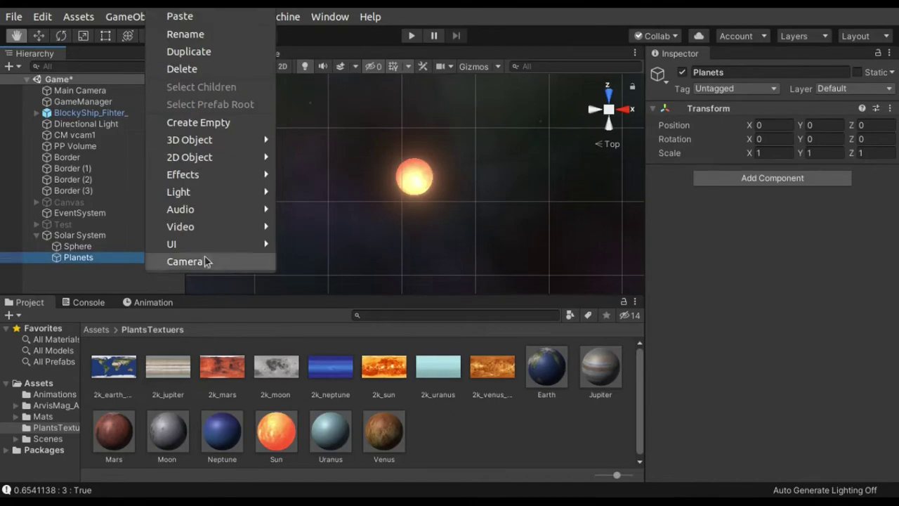
pyautogui.moveTo(186, 136)
pyautogui.click(302, 151)
pyautogui.write('Earth')
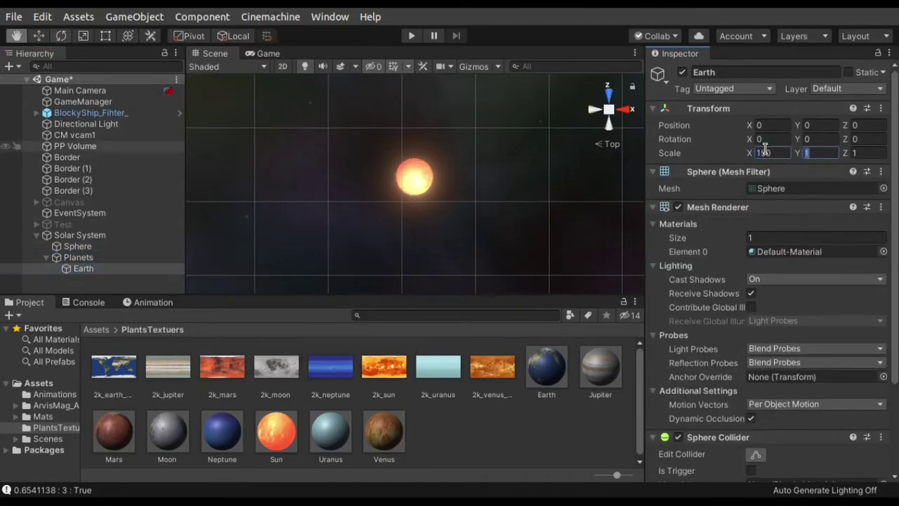
pyautogui.moveTo(398, 233)
pyautogui.mouseDown()
pyautogui.moveTo(390, 203)
pyautogui.moveTo(411, 163)
pyautogui.mouseUp()
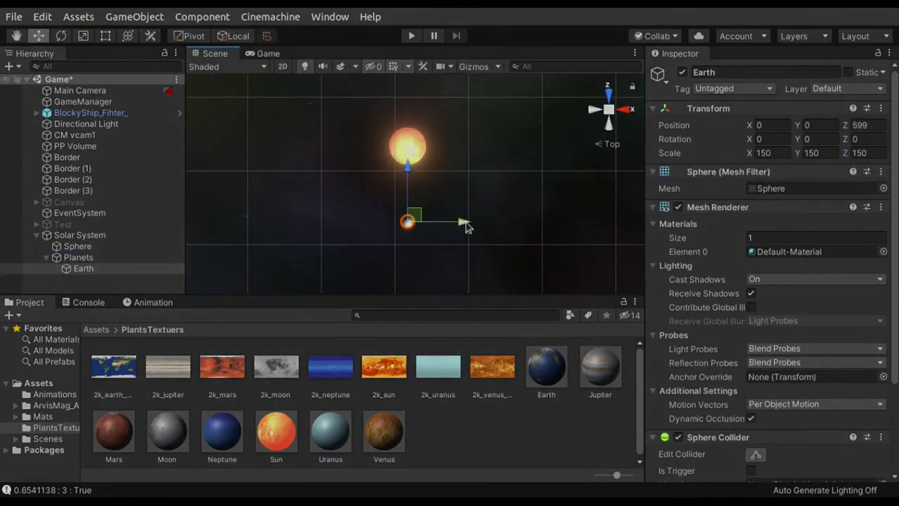
pyautogui.moveTo(547, 366); pyautogui.dragTo(702, 224)
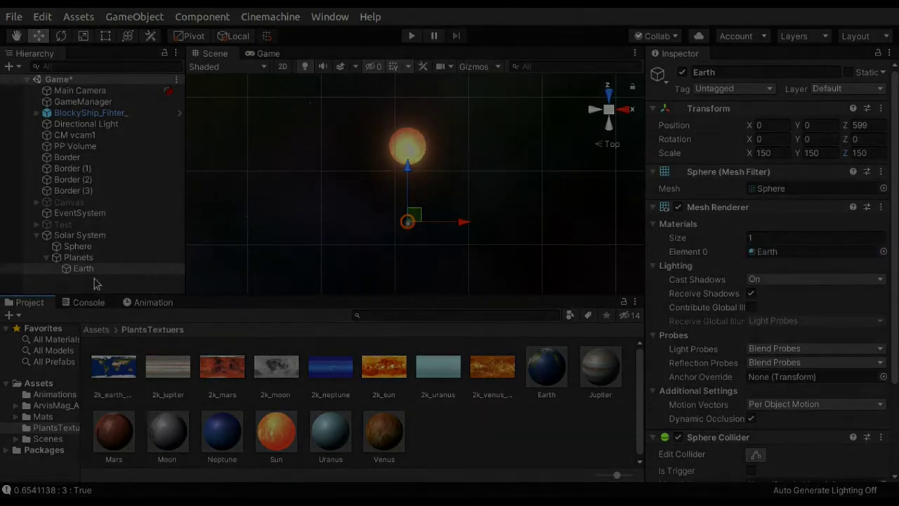
# - Add another sphere inside the Planets group
pyautogui.rightClick(78, 257)
pyautogui.moveTo(175, 136)
pyautogui.click(274, 149)
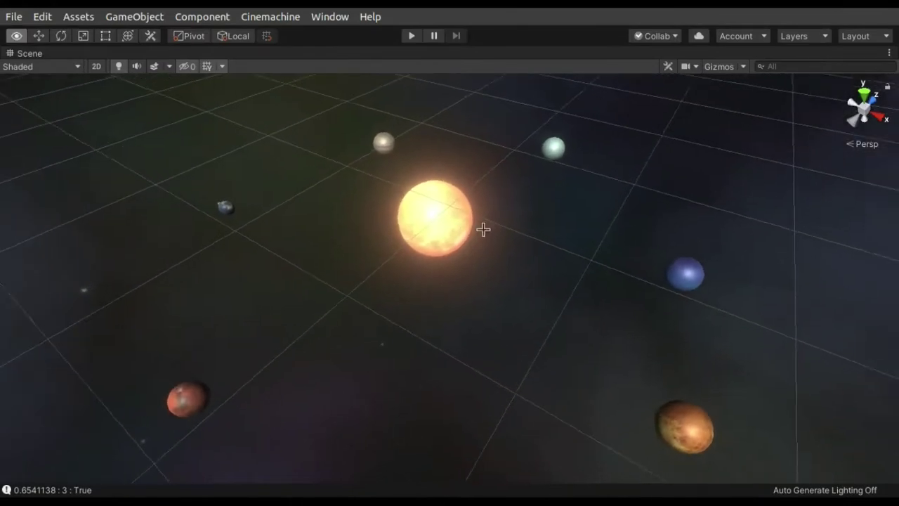
# - Orbit the Scene view around the finished sun and planet layout
pyautogui.moveTo(482, 227); pyautogui.dragTo(436, 243)
pyautogui.moveTo(436, 243)
pyautogui.mouseDown(button='right')
pyautogui.moveTo(454, 179)
pyautogui.moveTo(445, 198)
pyautogui.moveTo(544, 260)
pyautogui.moveTo(572, 255)
pyautogui.mouseUp(button='right')
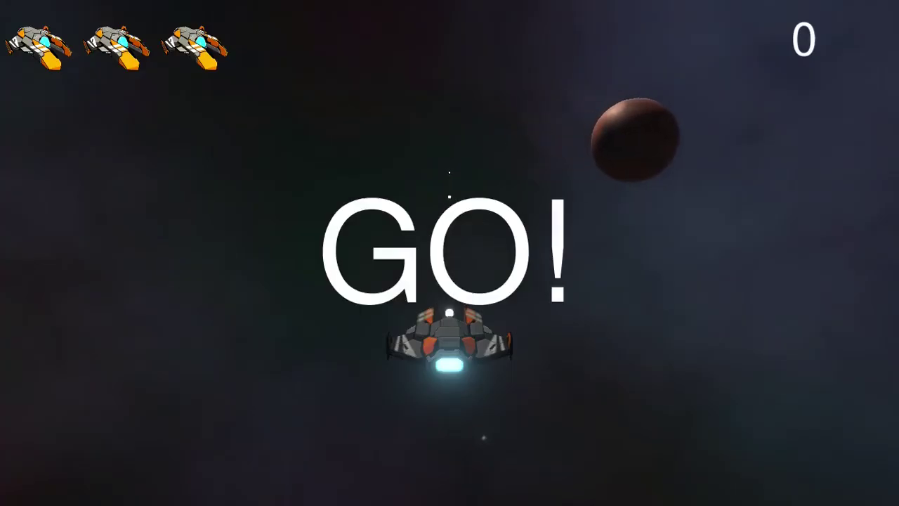
# - Weave the fighter left and right with the arrow keys, shooting saucers until scoring 750
pyautogui.press('Left')
pyautogui.press('Right')
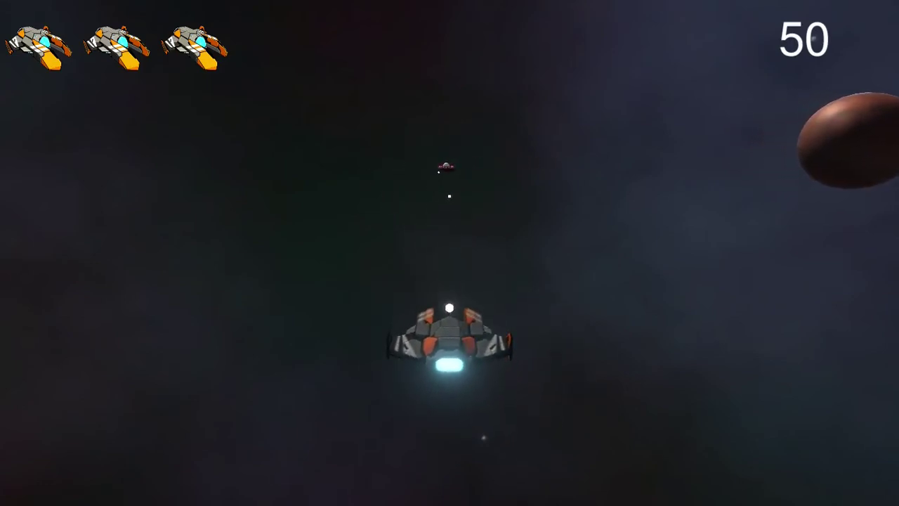
pyautogui.press('Right')
pyautogui.press('Left')
pyautogui.press('Left')
pyautogui.press('Right')
pyautogui.press('Left')
pyautogui.press('Left')
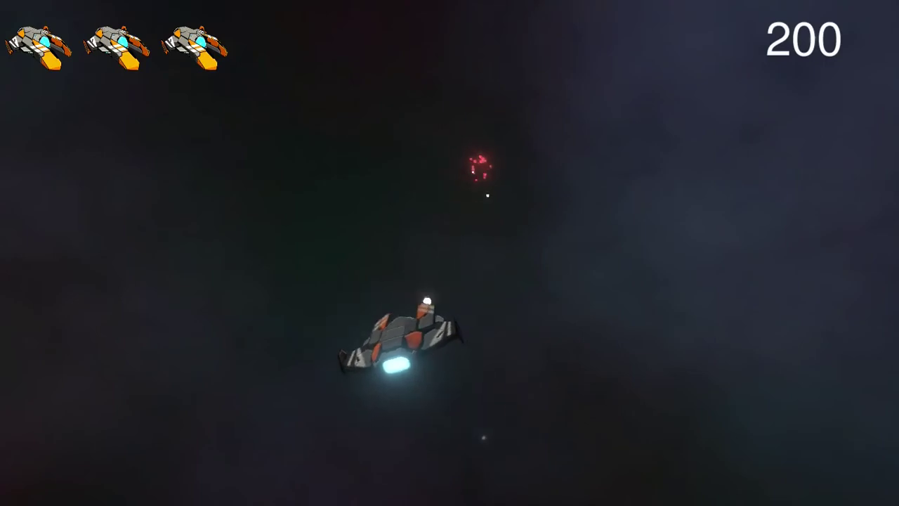
pyautogui.press('Right')
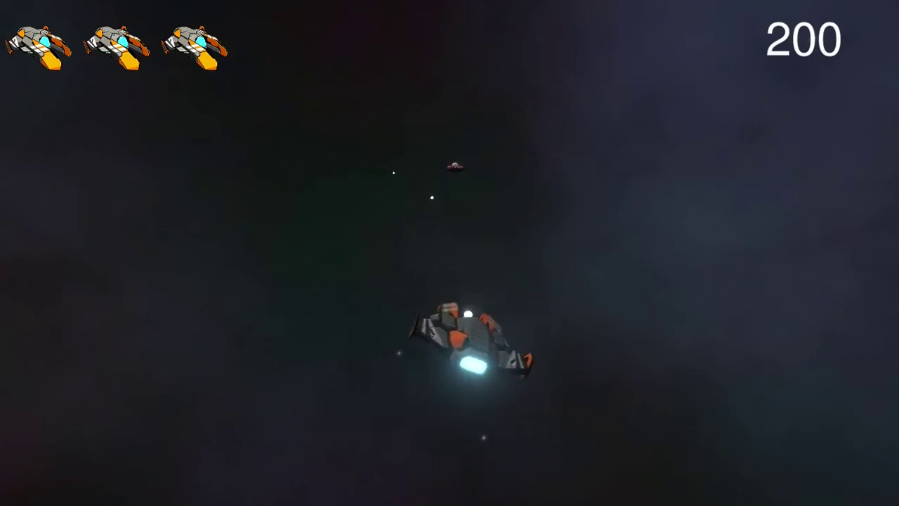
pyautogui.press('Left')
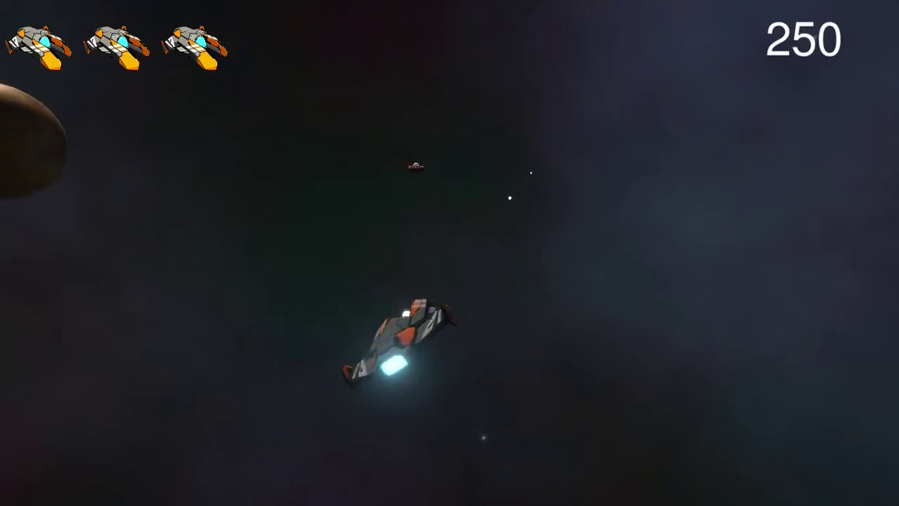
pyautogui.press('Right')
pyautogui.press('Left')
pyautogui.press('Right')
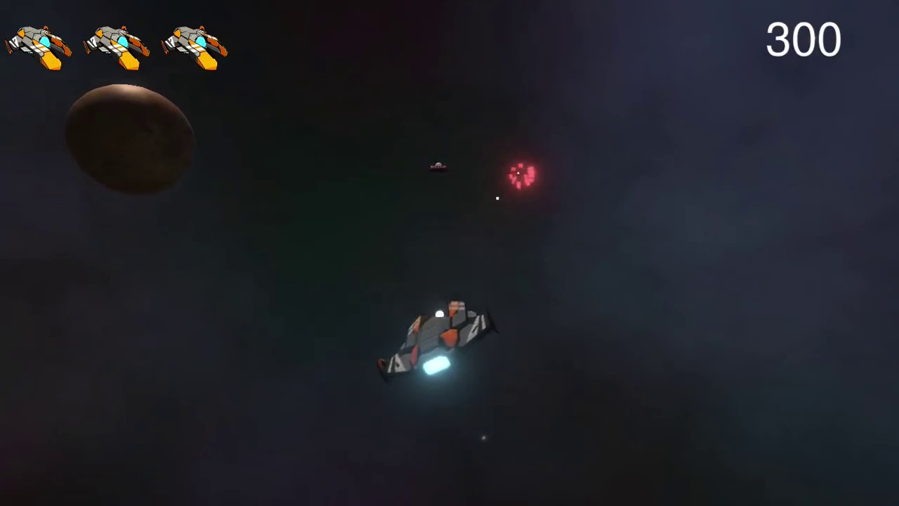
pyautogui.press('Right')
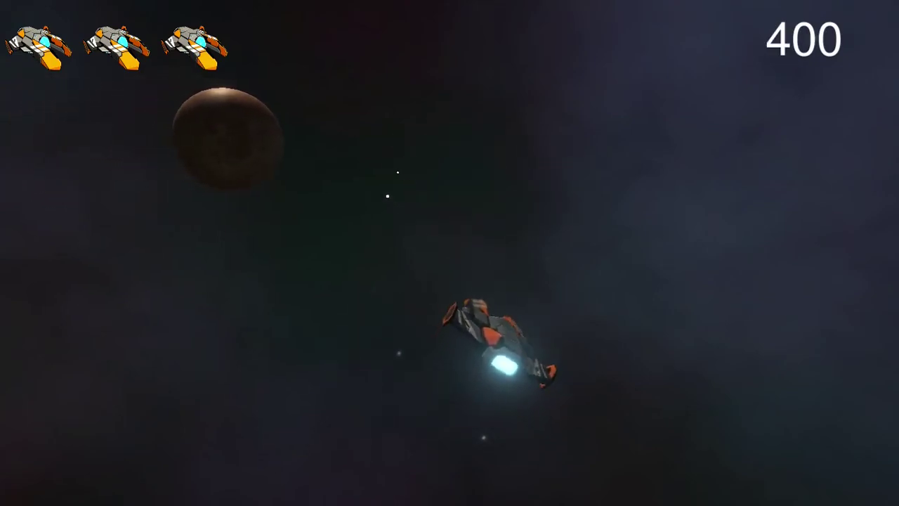
pyautogui.press('Left')
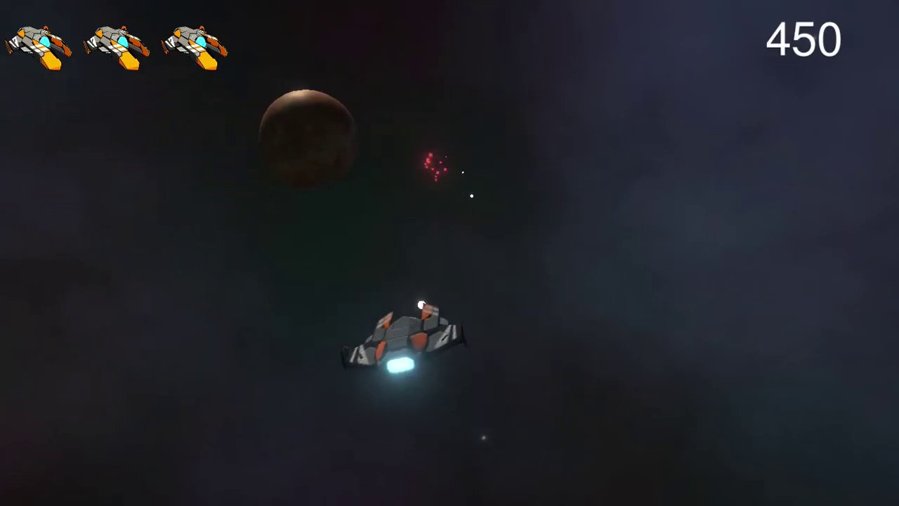
pyautogui.press('Right')
pyautogui.press('Left')
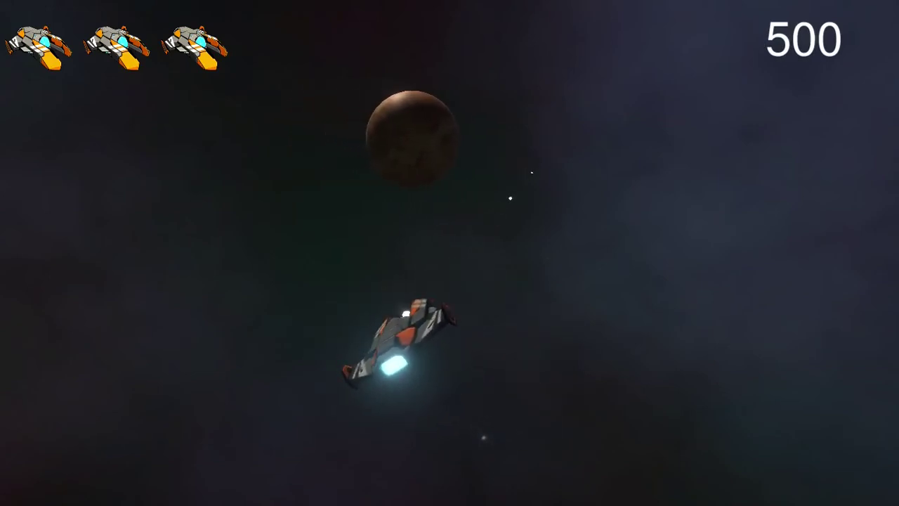
pyautogui.press('Right')
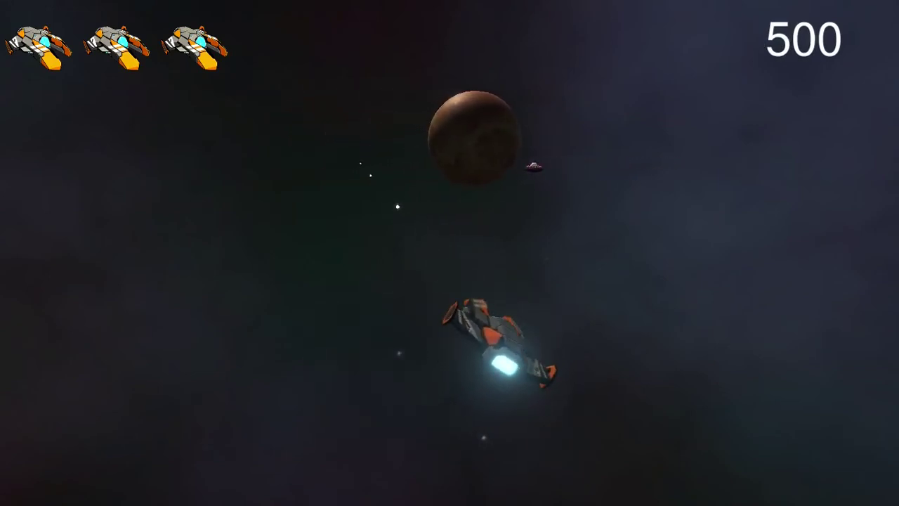
pyautogui.press('Left')
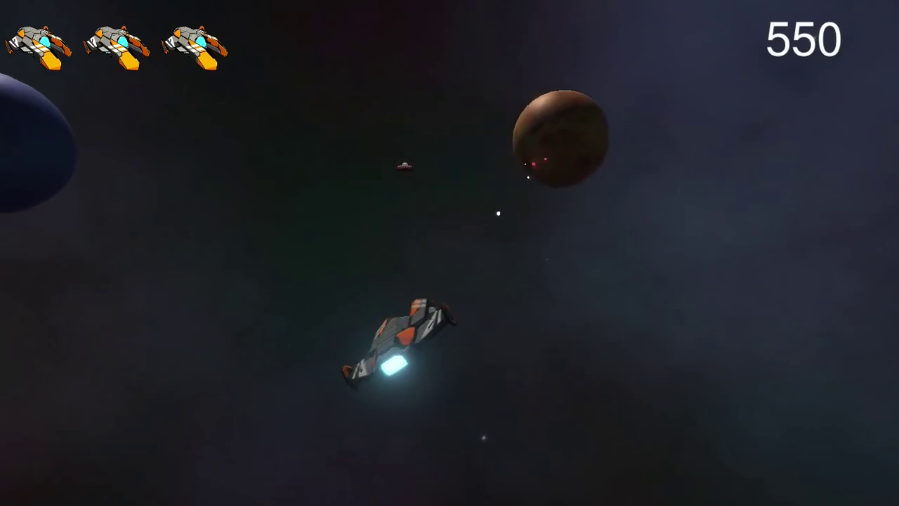
pyautogui.press('Right')
pyautogui.press('Left')
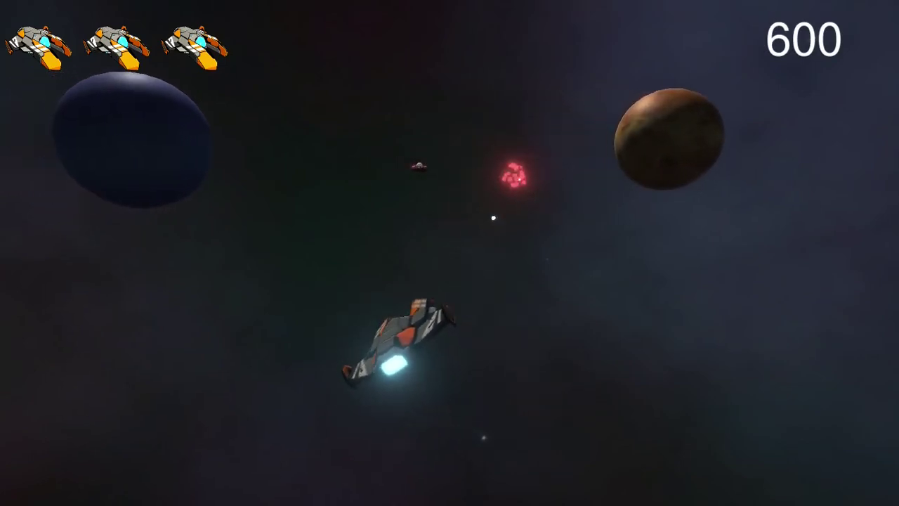
pyautogui.press('Right')
pyautogui.press('Left')
pyautogui.press('Right')
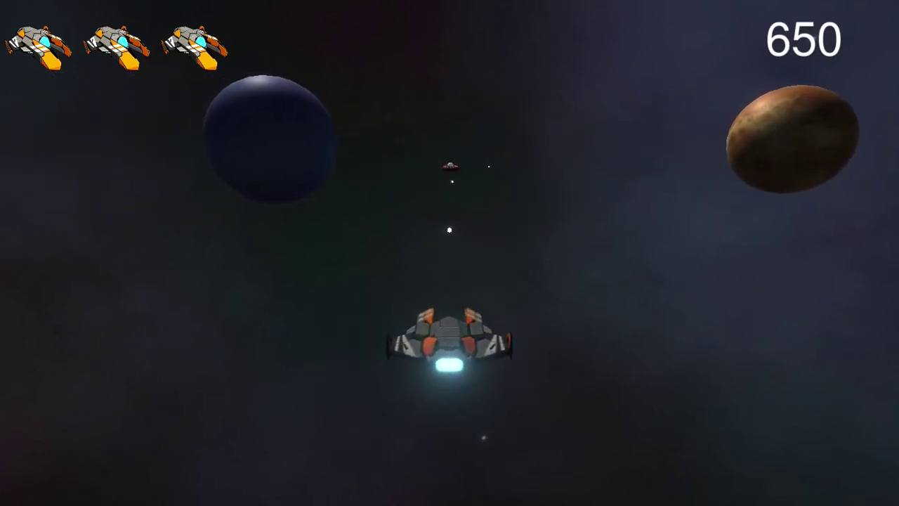
pyautogui.press('Right')
pyautogui.press('Left')
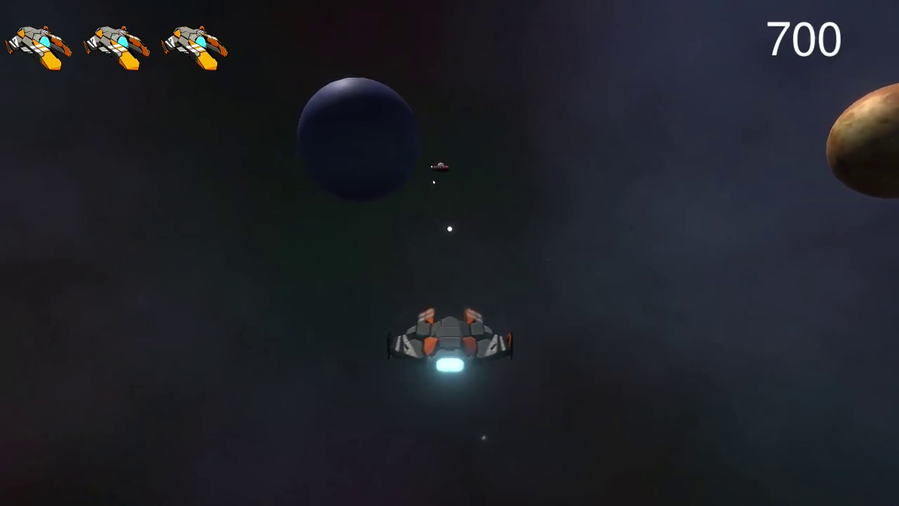
pyautogui.press('Right')
pyautogui.press('Left')
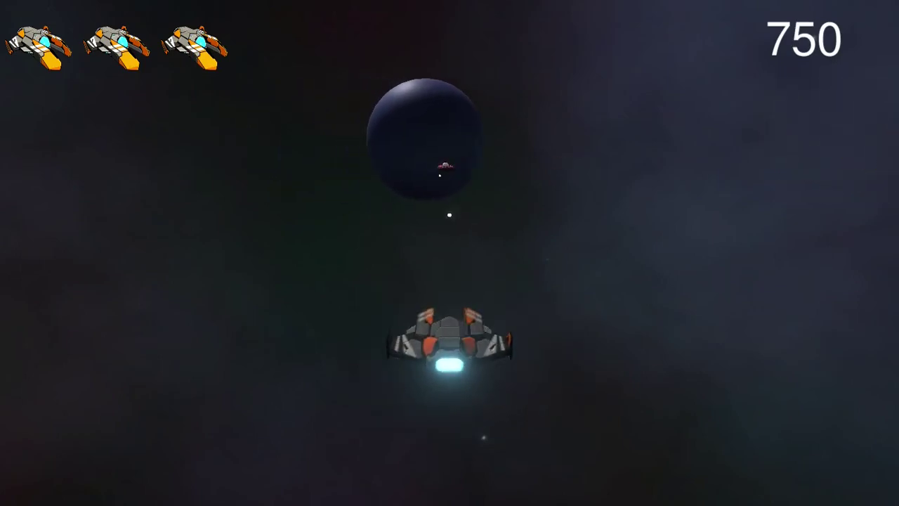